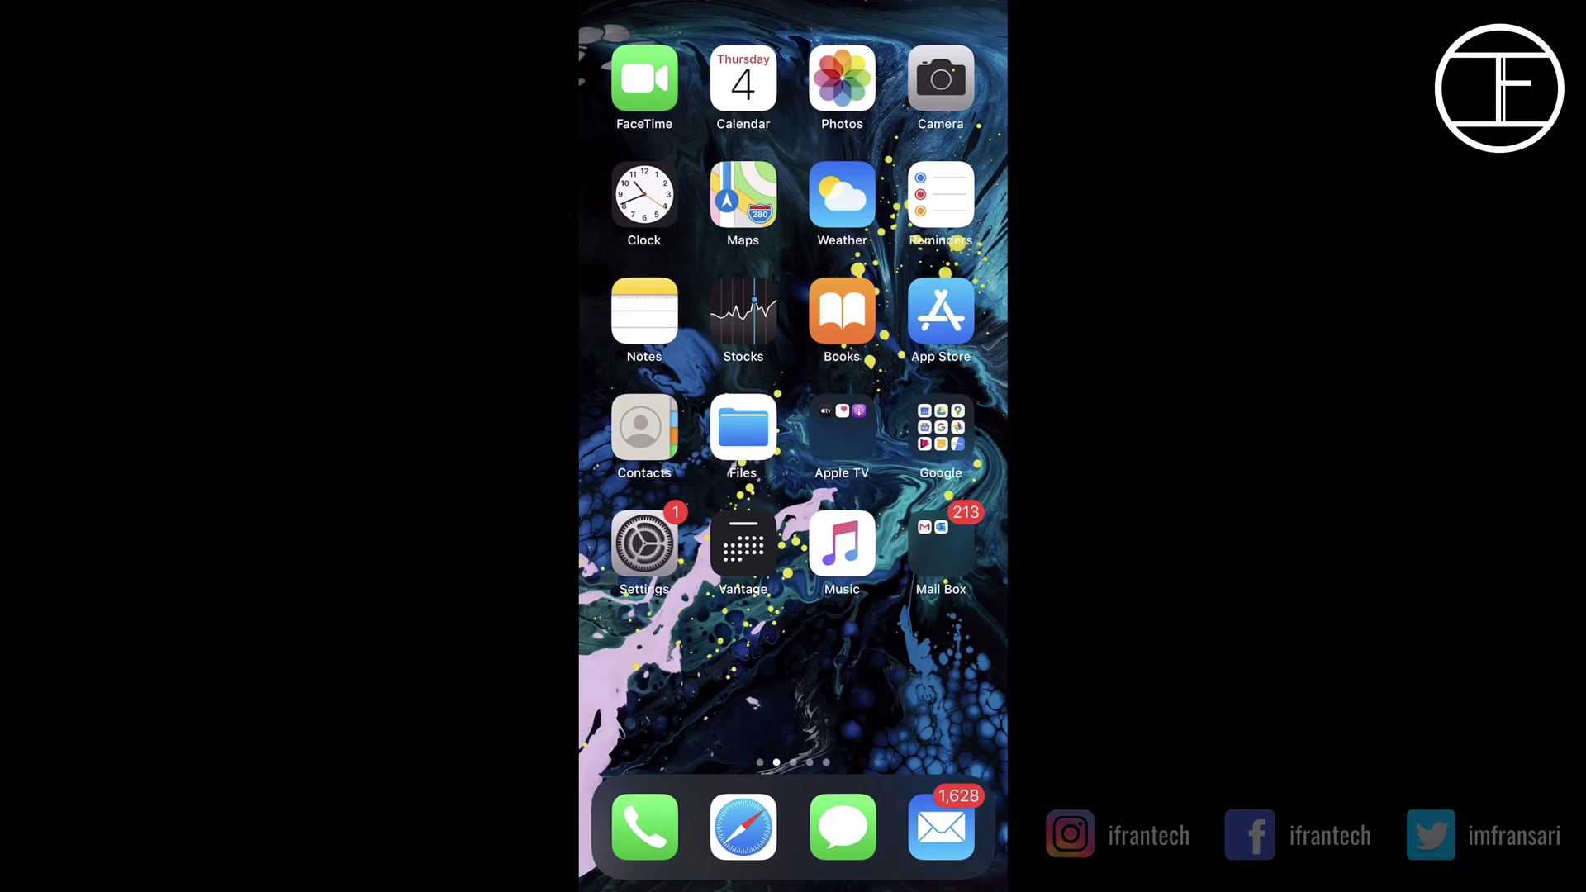
# - Launch the Settings app and go to its Passwords & Accounts section
pyautogui.click(646, 546)
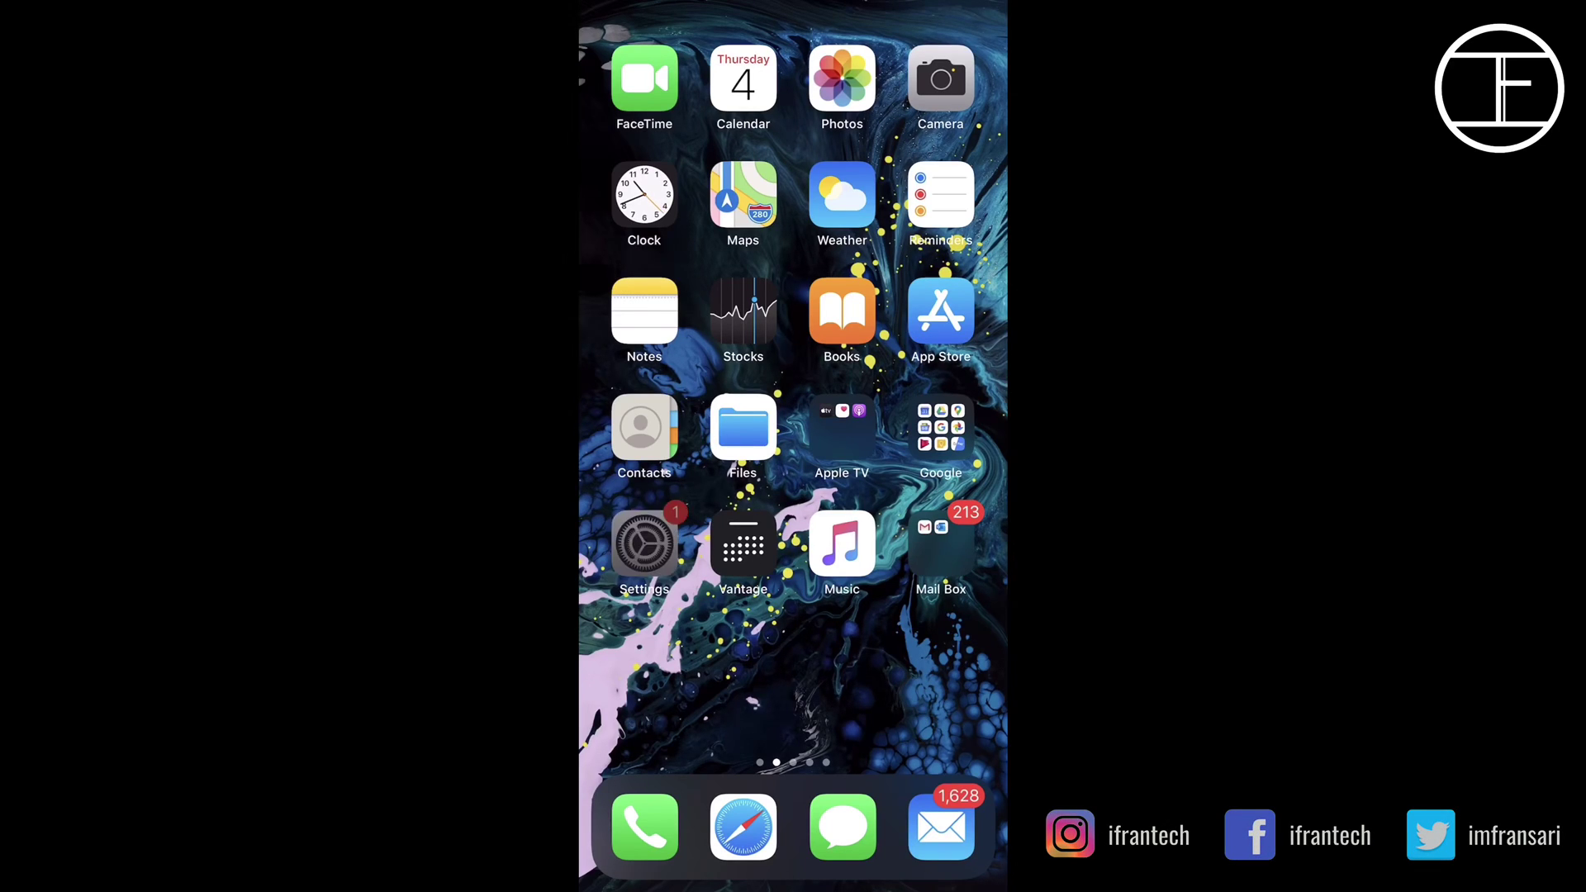
pyautogui.scroll(-10, 793, 497)
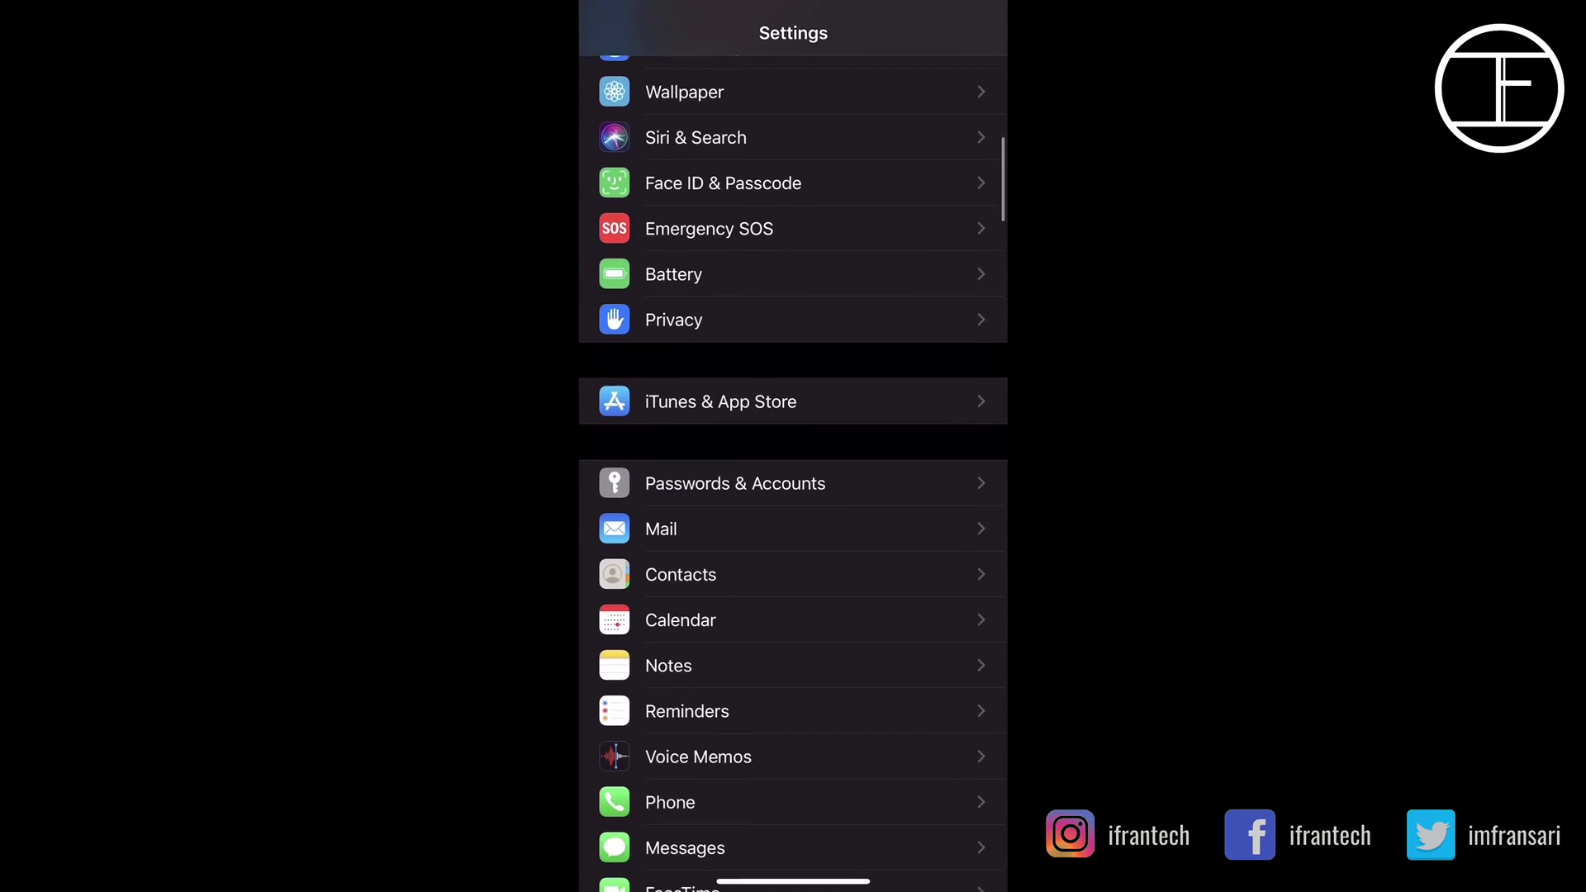
pyautogui.click(736, 466)
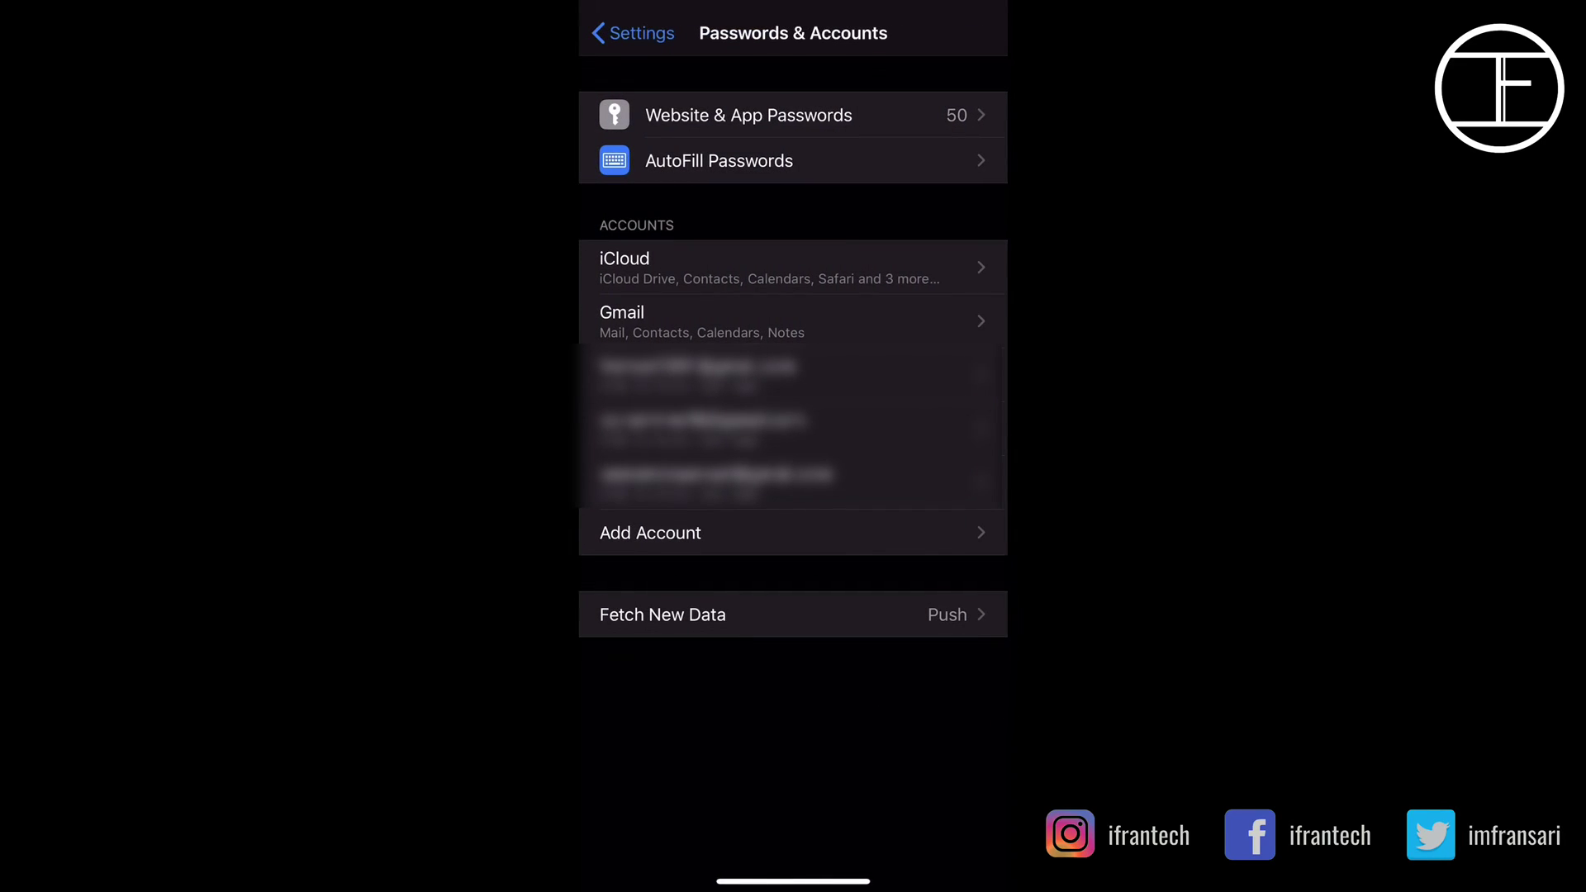
# - On the AutoFill Passwords page, leave AutoFill switched on with iCloud Keychain checked
pyautogui.click(719, 159)
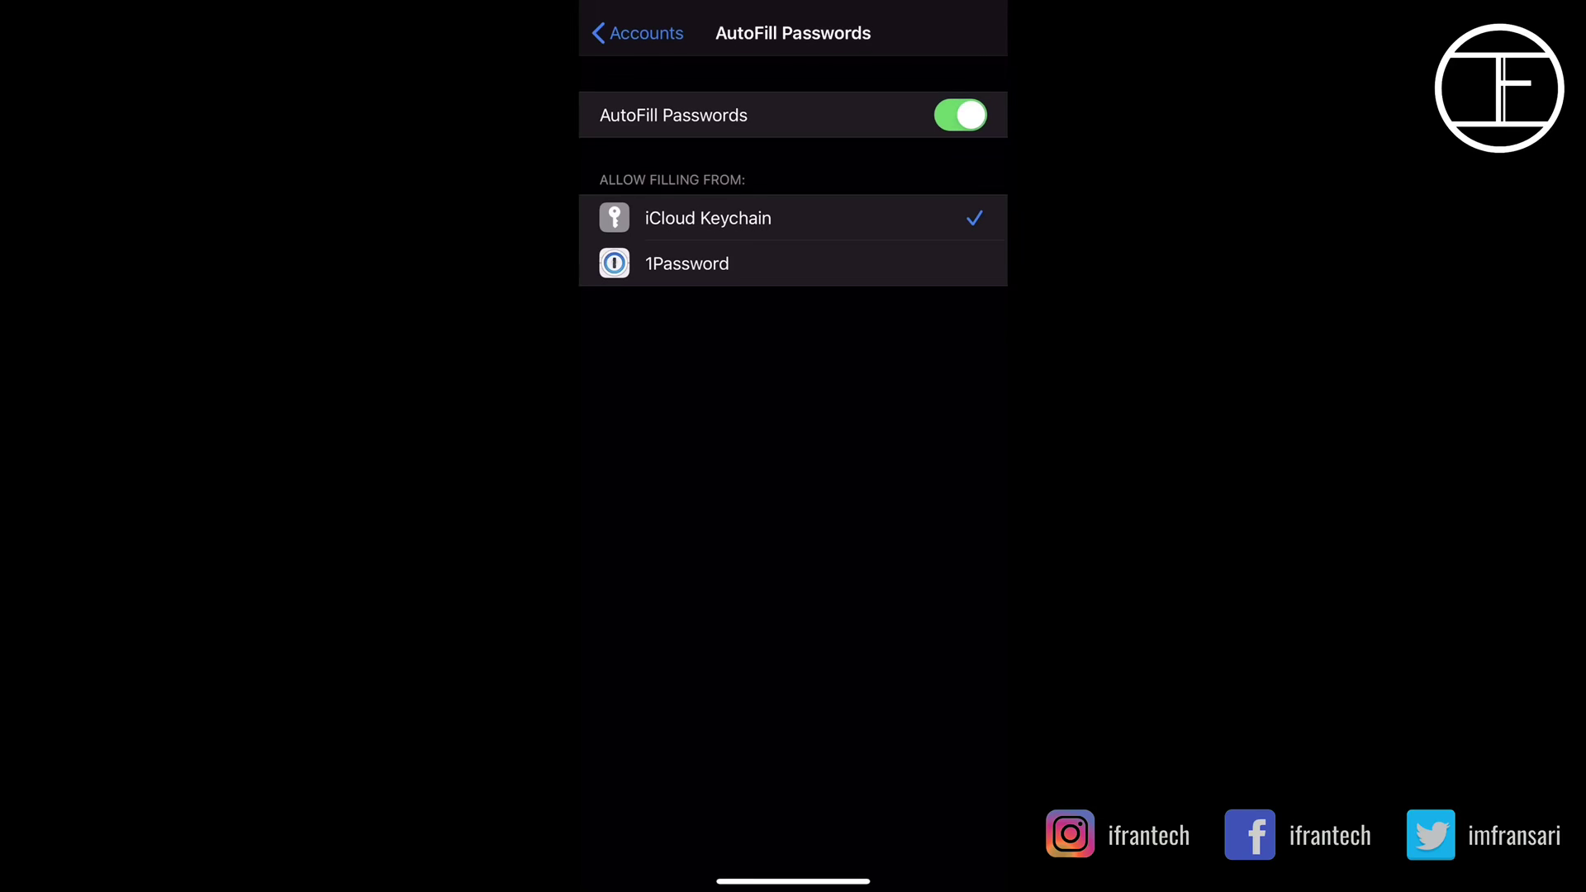
pyautogui.click(961, 116)
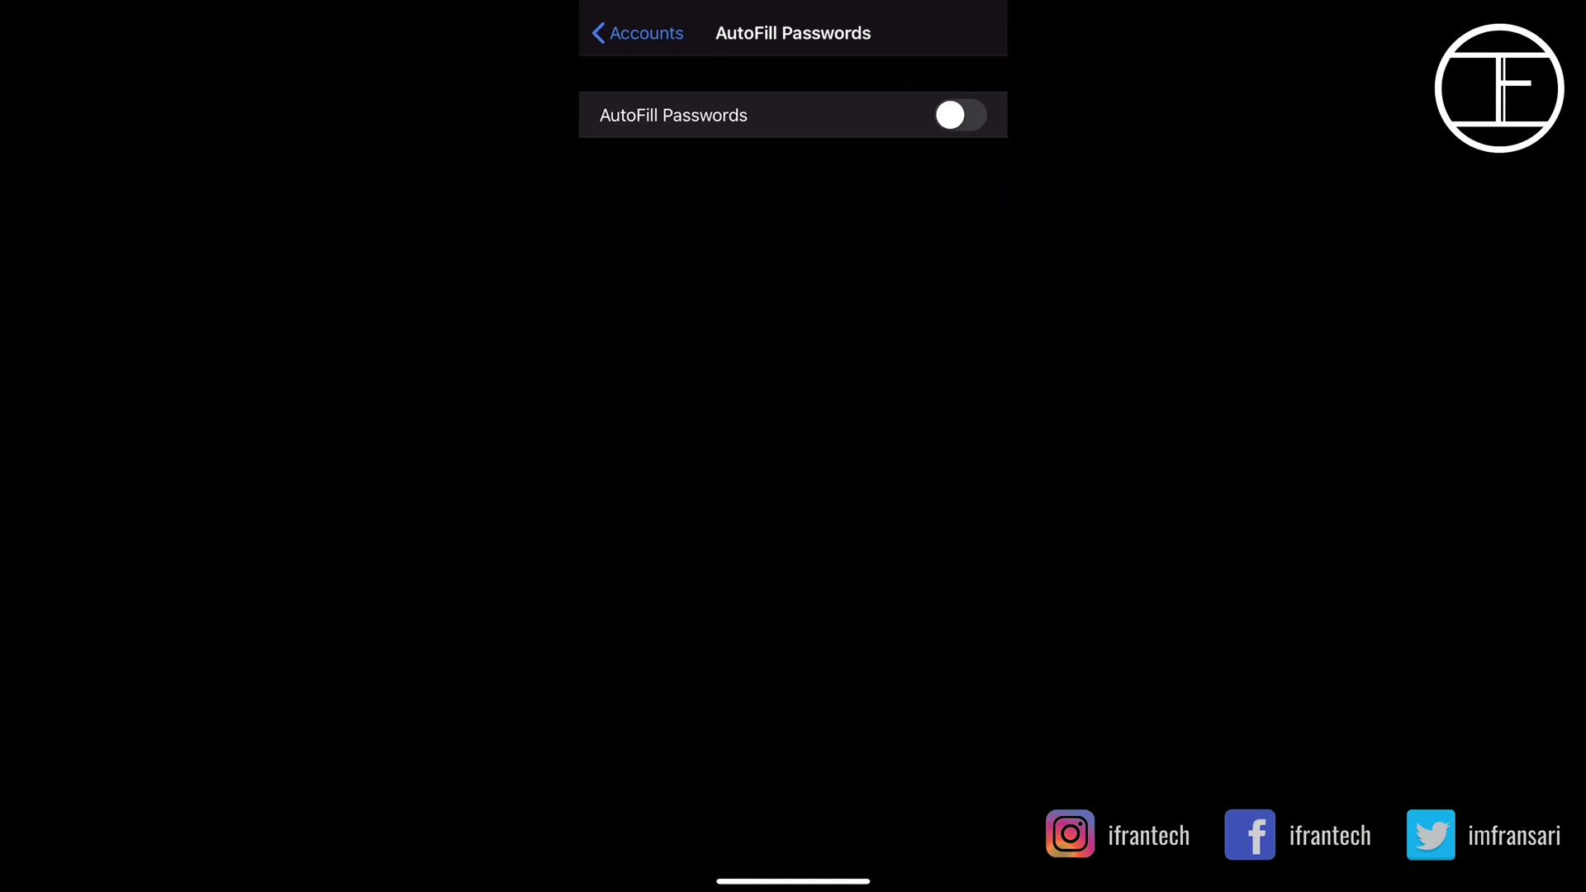
pyautogui.click(960, 116)
pyautogui.click(961, 116)
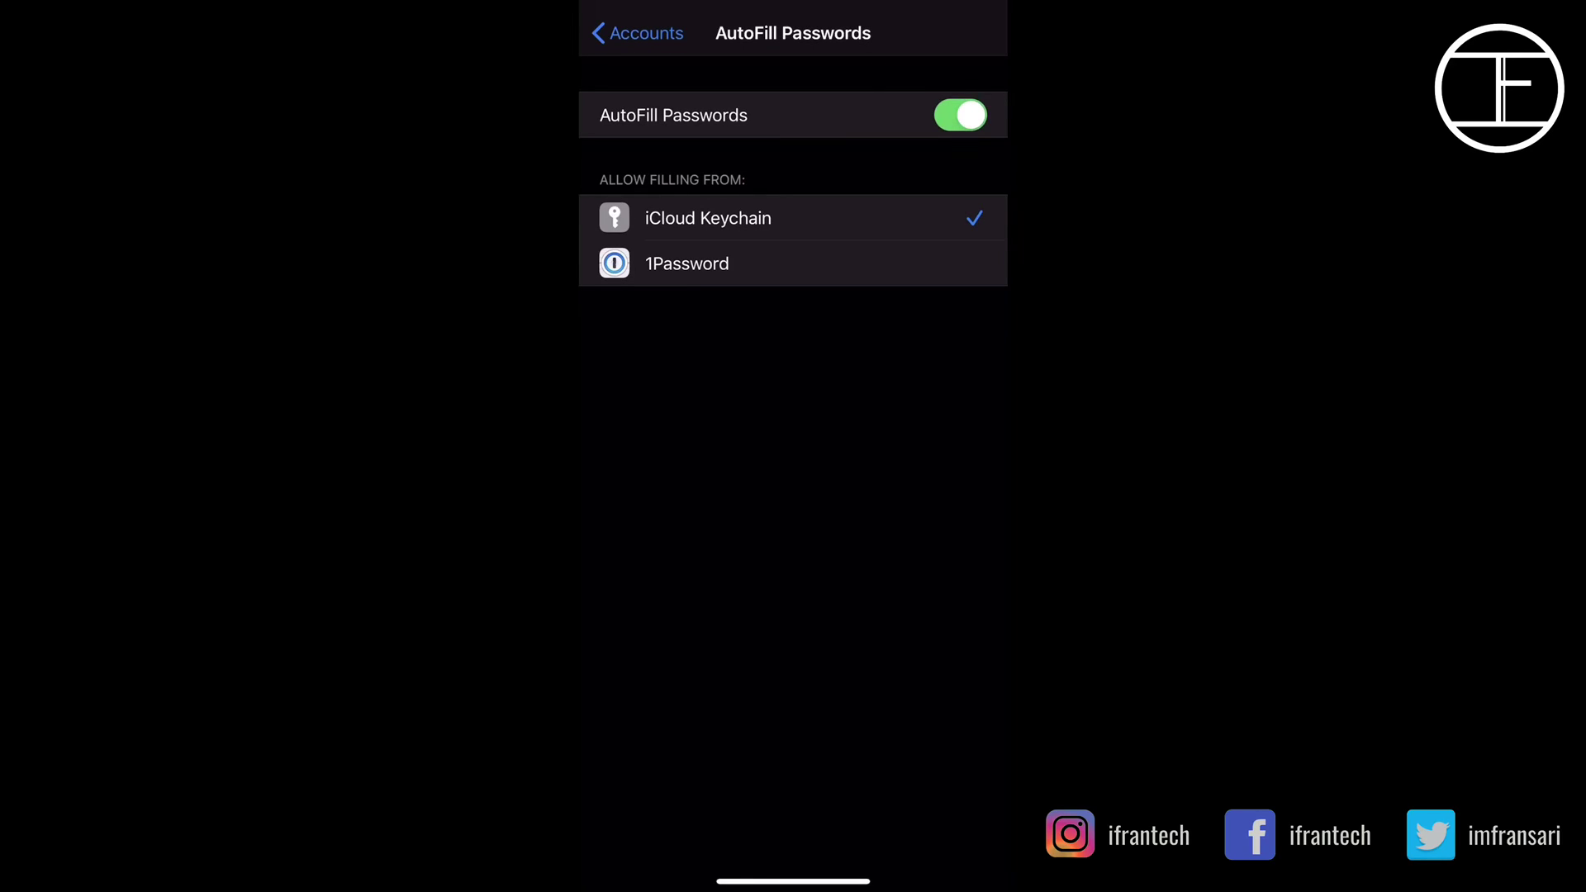
pyautogui.click(793, 219)
pyautogui.click(793, 218)
pyautogui.click(961, 115)
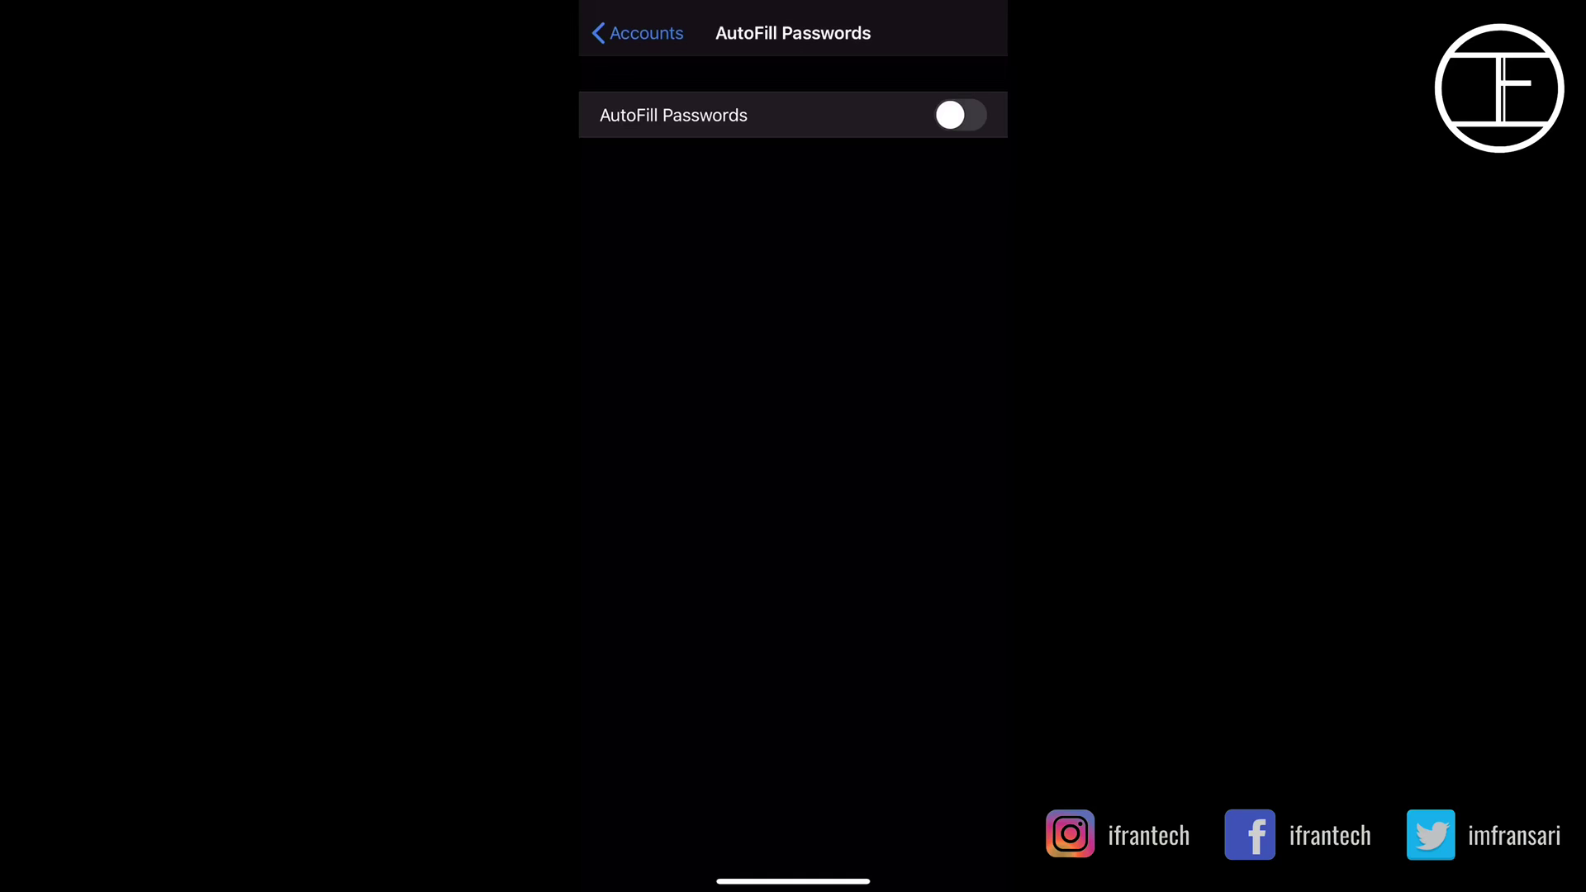
pyautogui.click(960, 115)
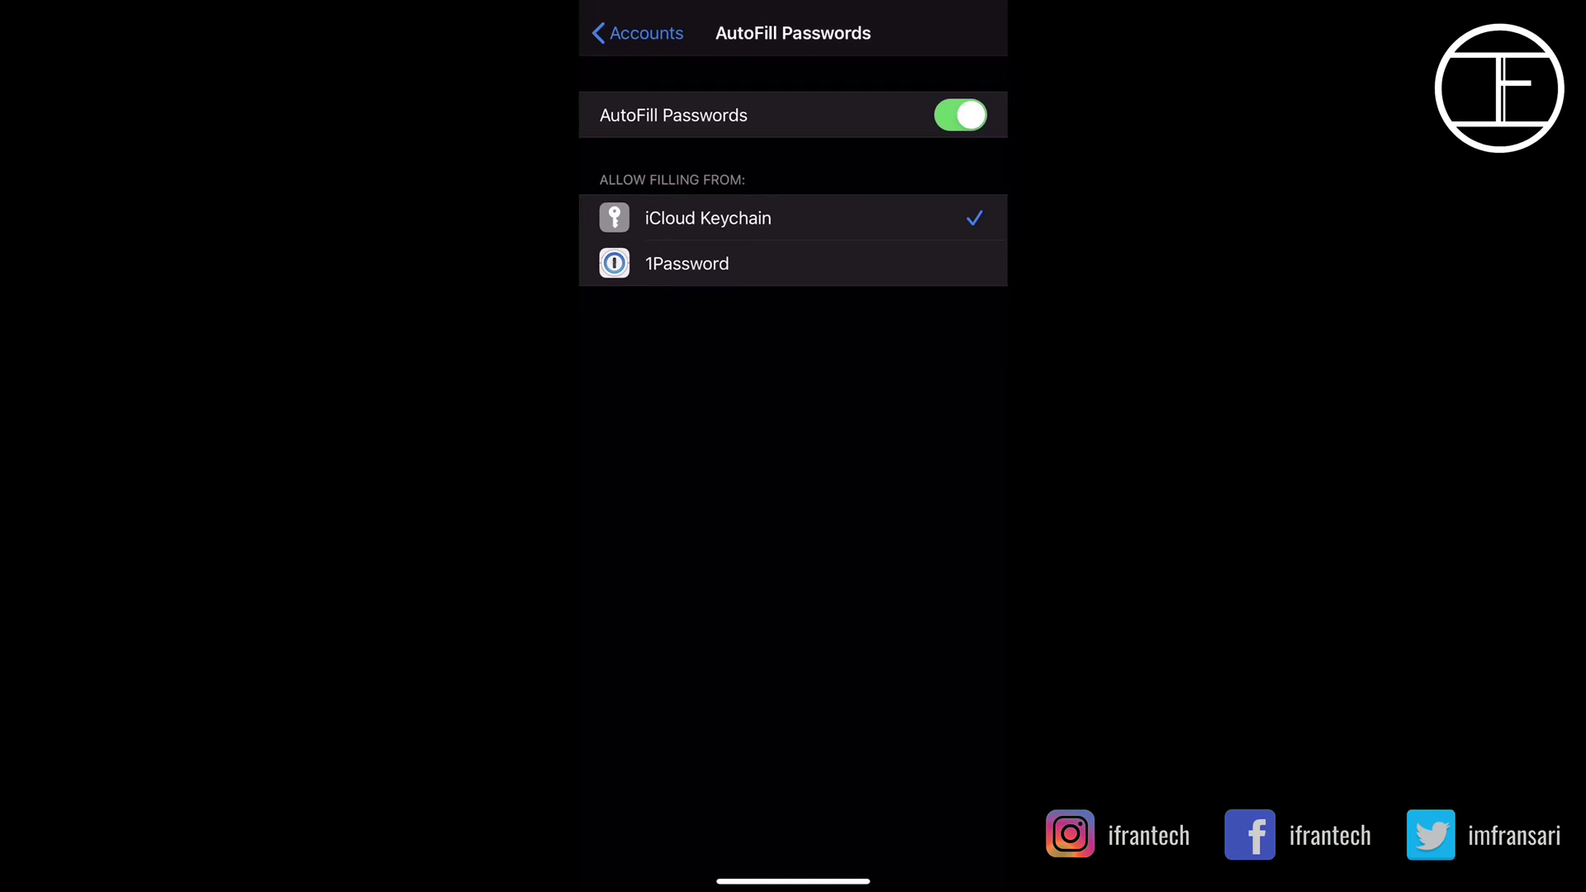
# - Return to Passwords & Accounts and open the Website & App Passwords list
pyautogui.click(637, 32)
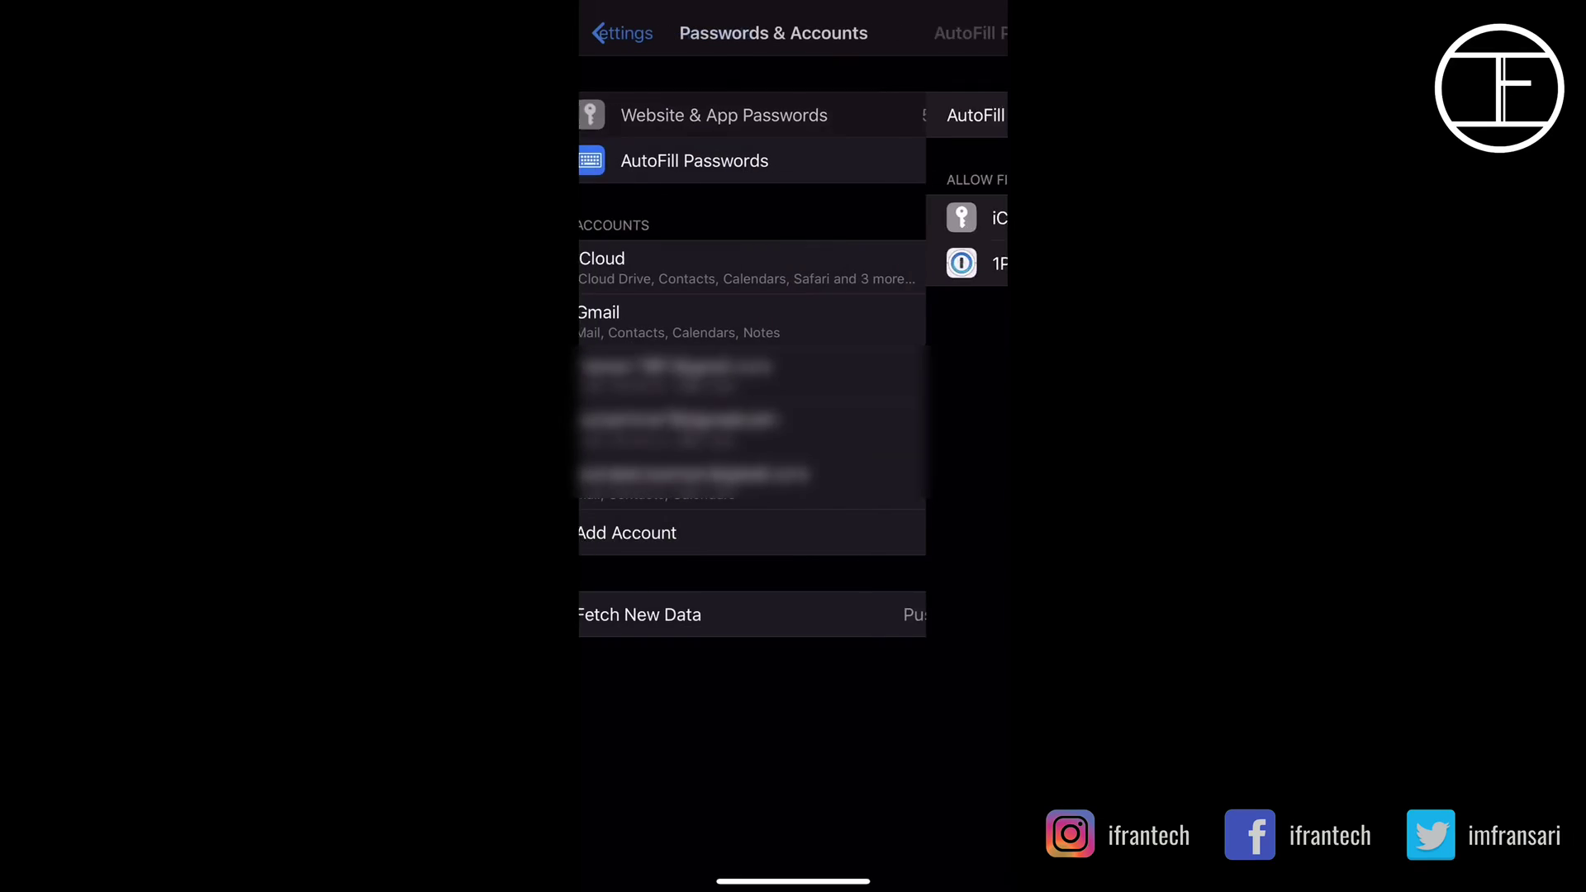
pyautogui.click(748, 116)
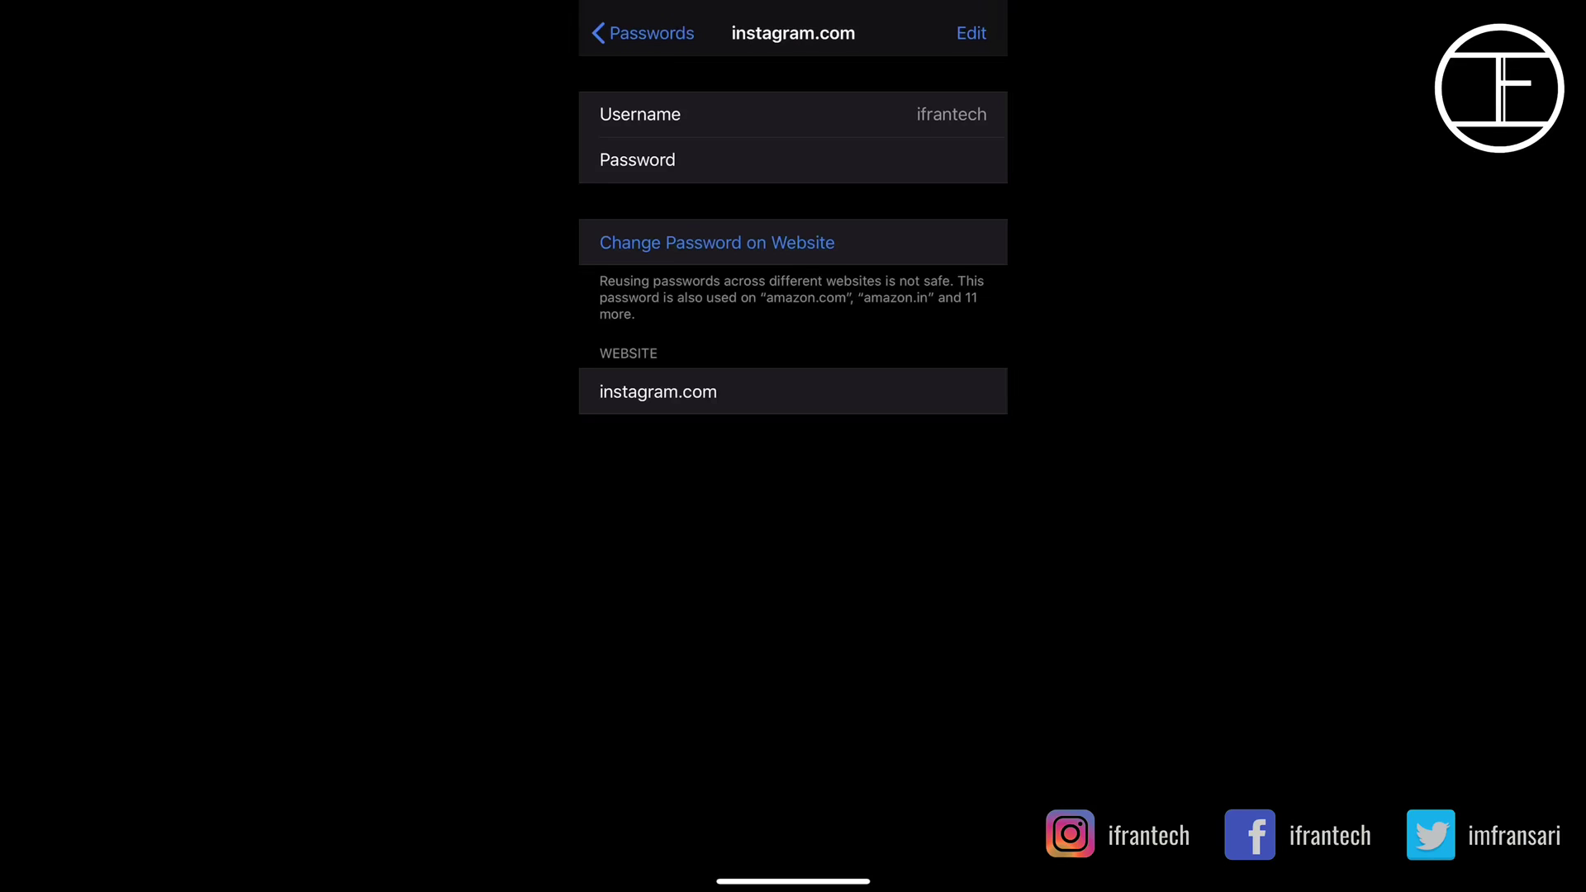
# - Open and cancel editing the instagram.com entry, preview its login page, then go back
pyautogui.click(971, 33)
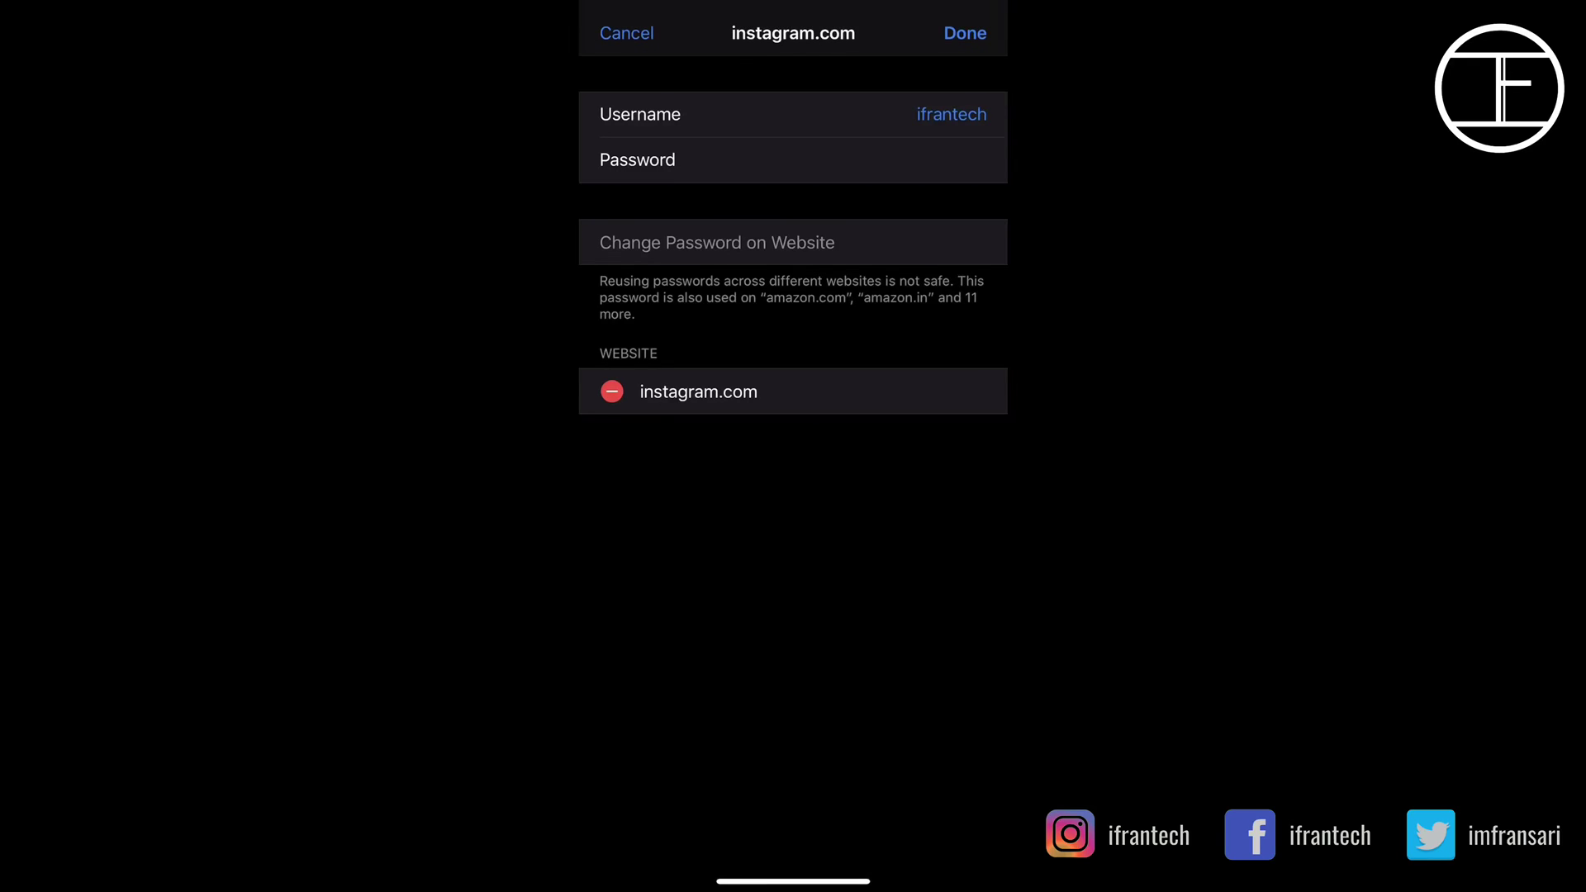
pyautogui.click(965, 34)
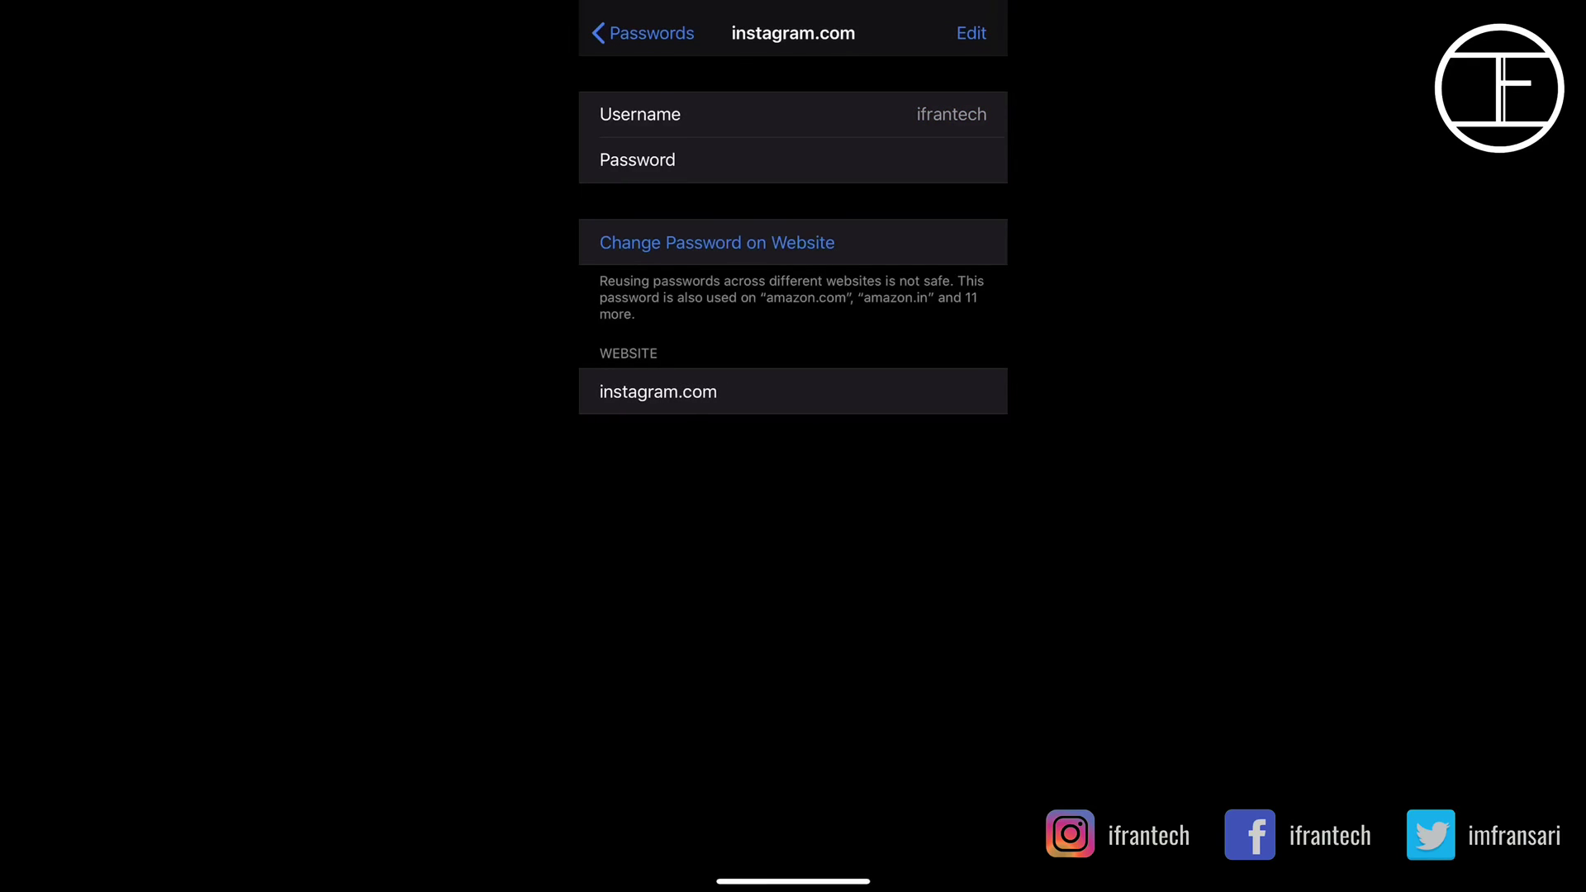
pyautogui.click(717, 243)
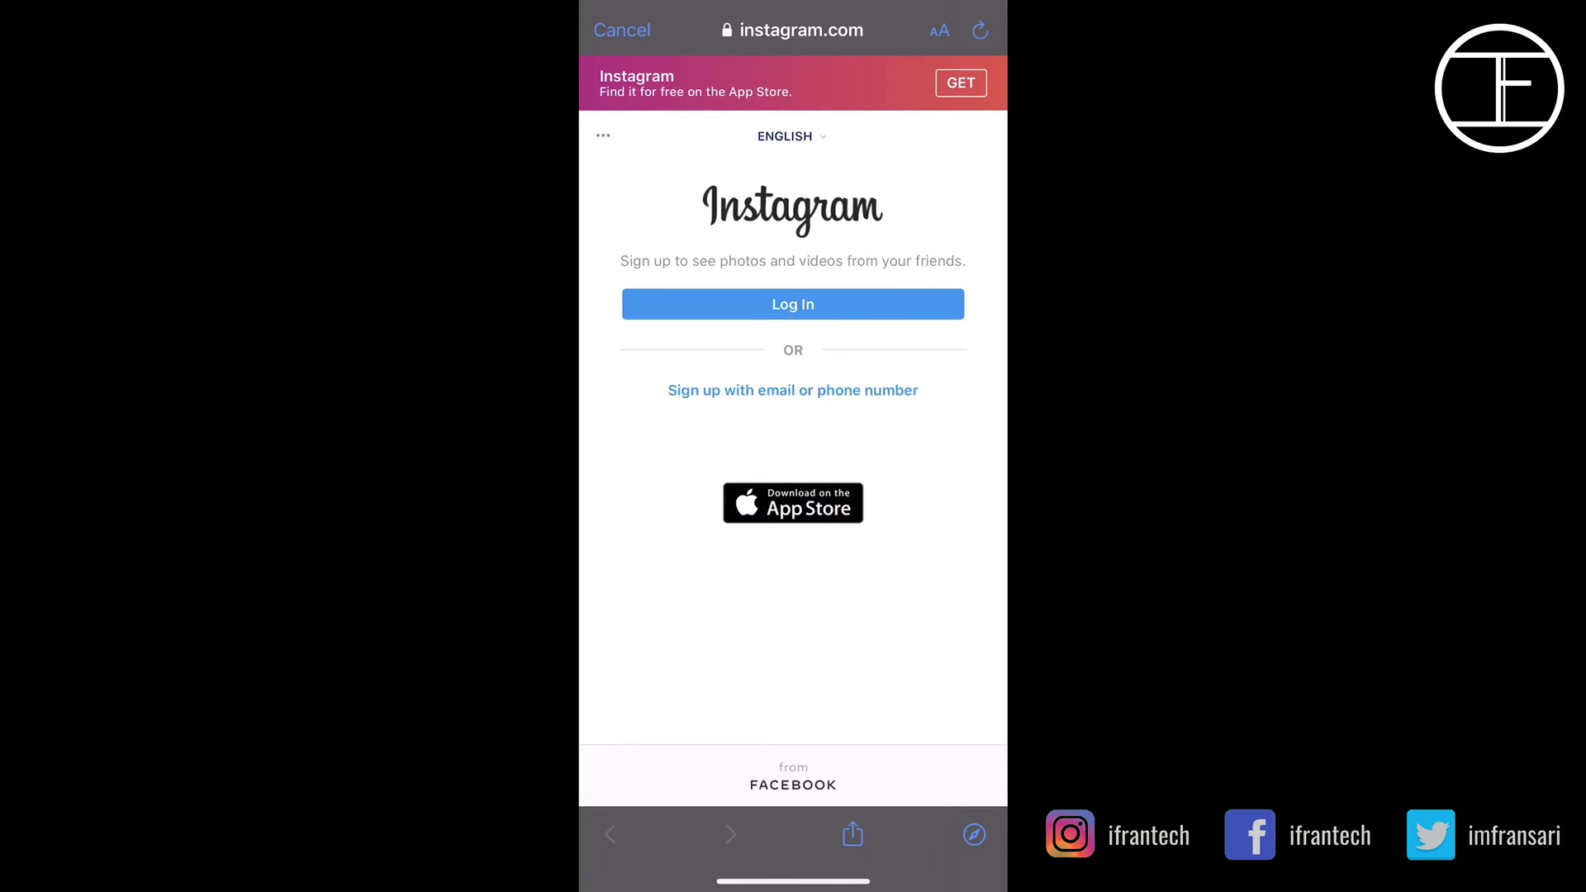
pyautogui.click(621, 31)
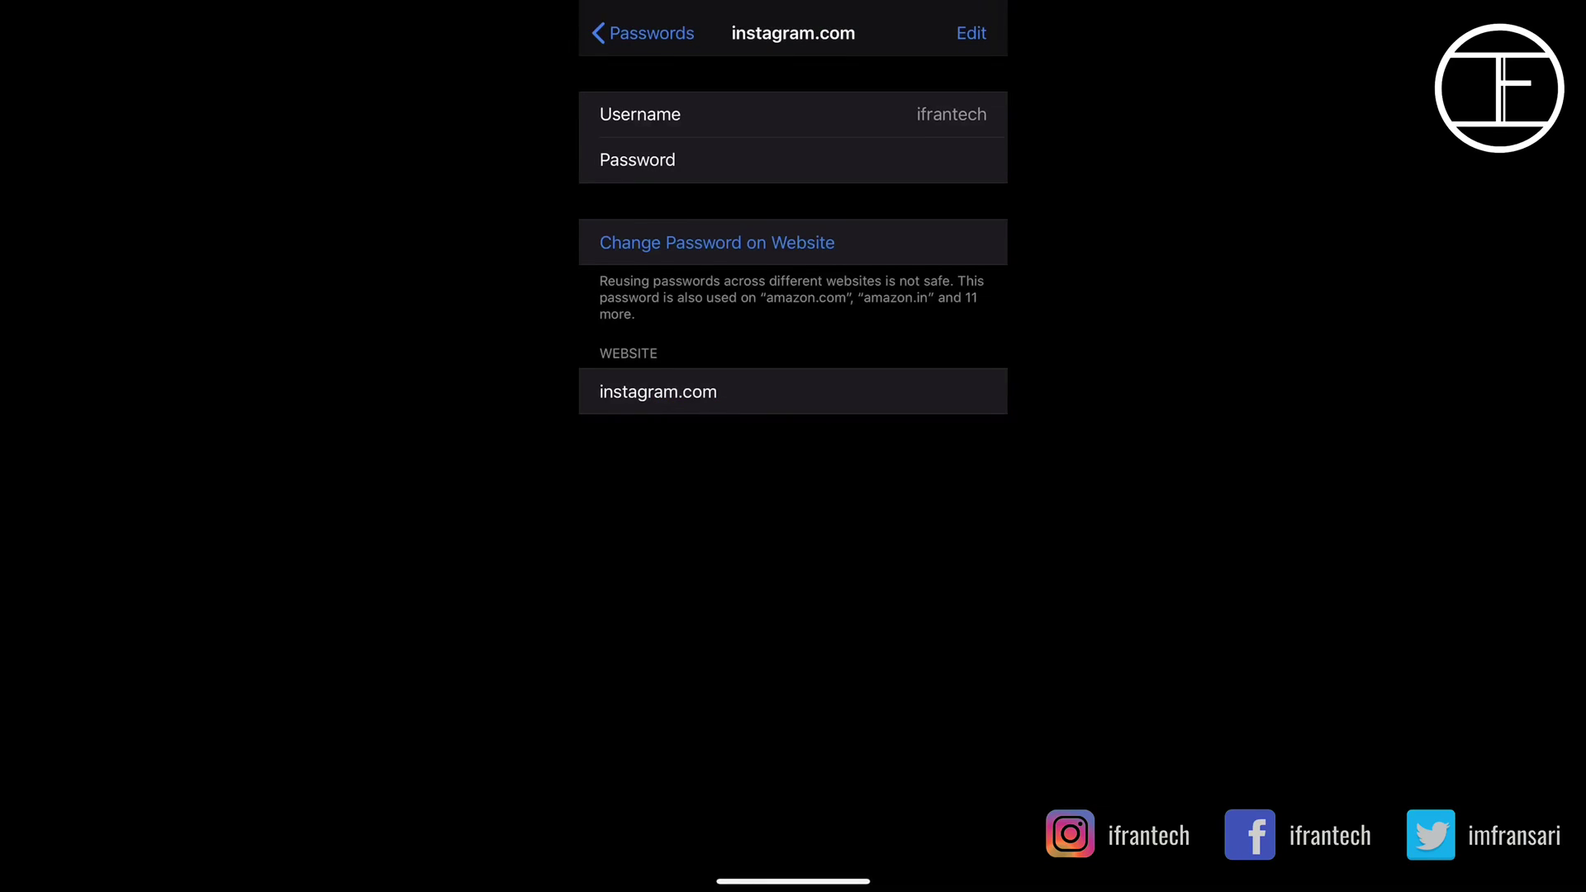
pyautogui.click(971, 33)
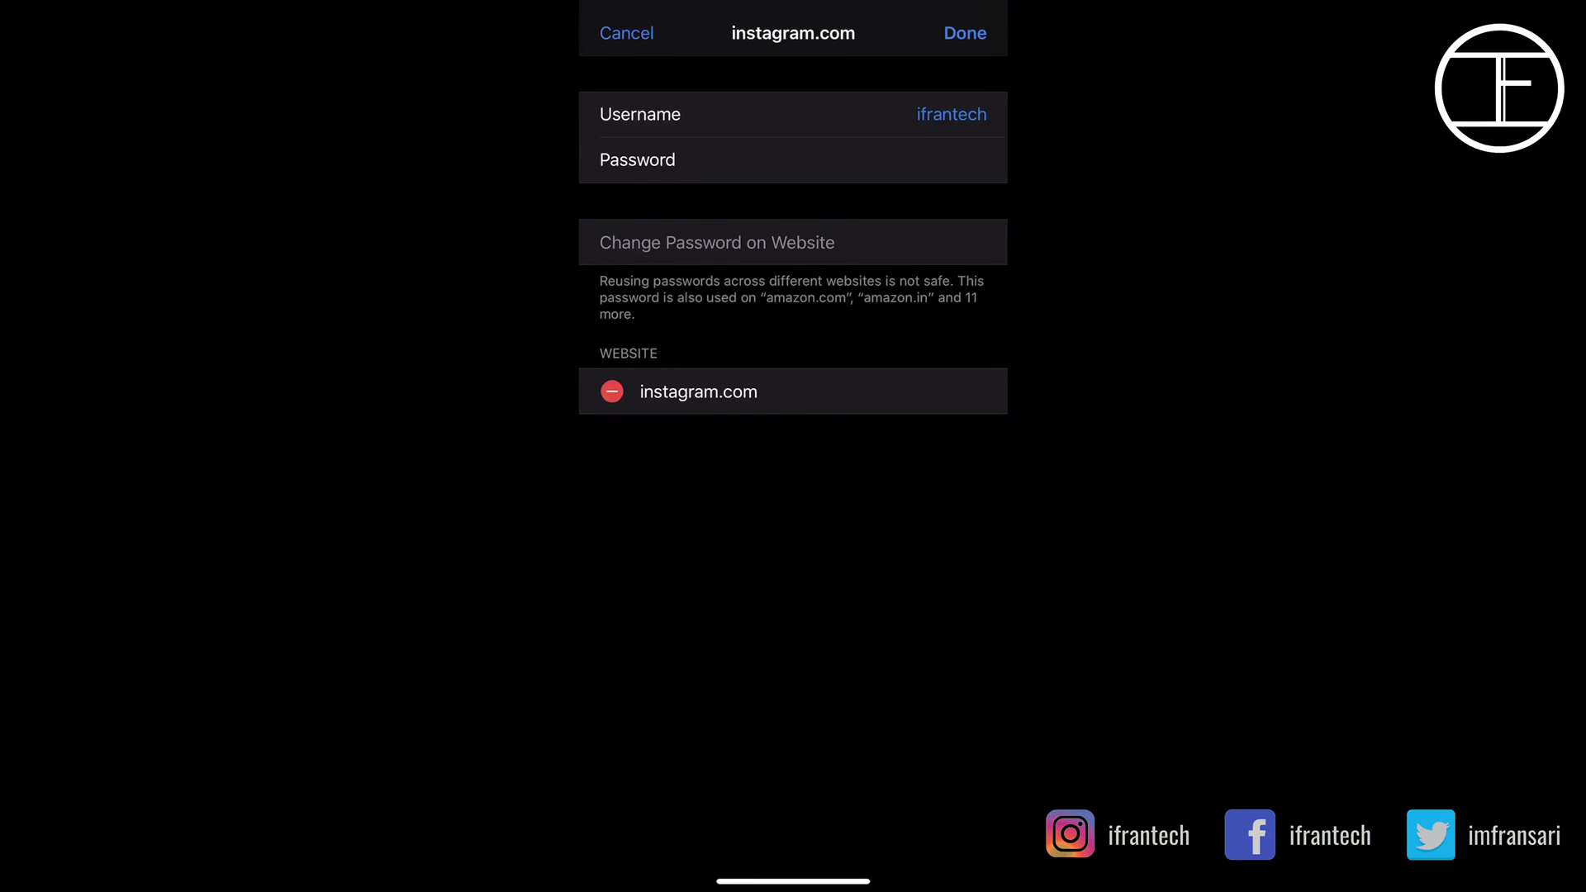
pyautogui.click(965, 33)
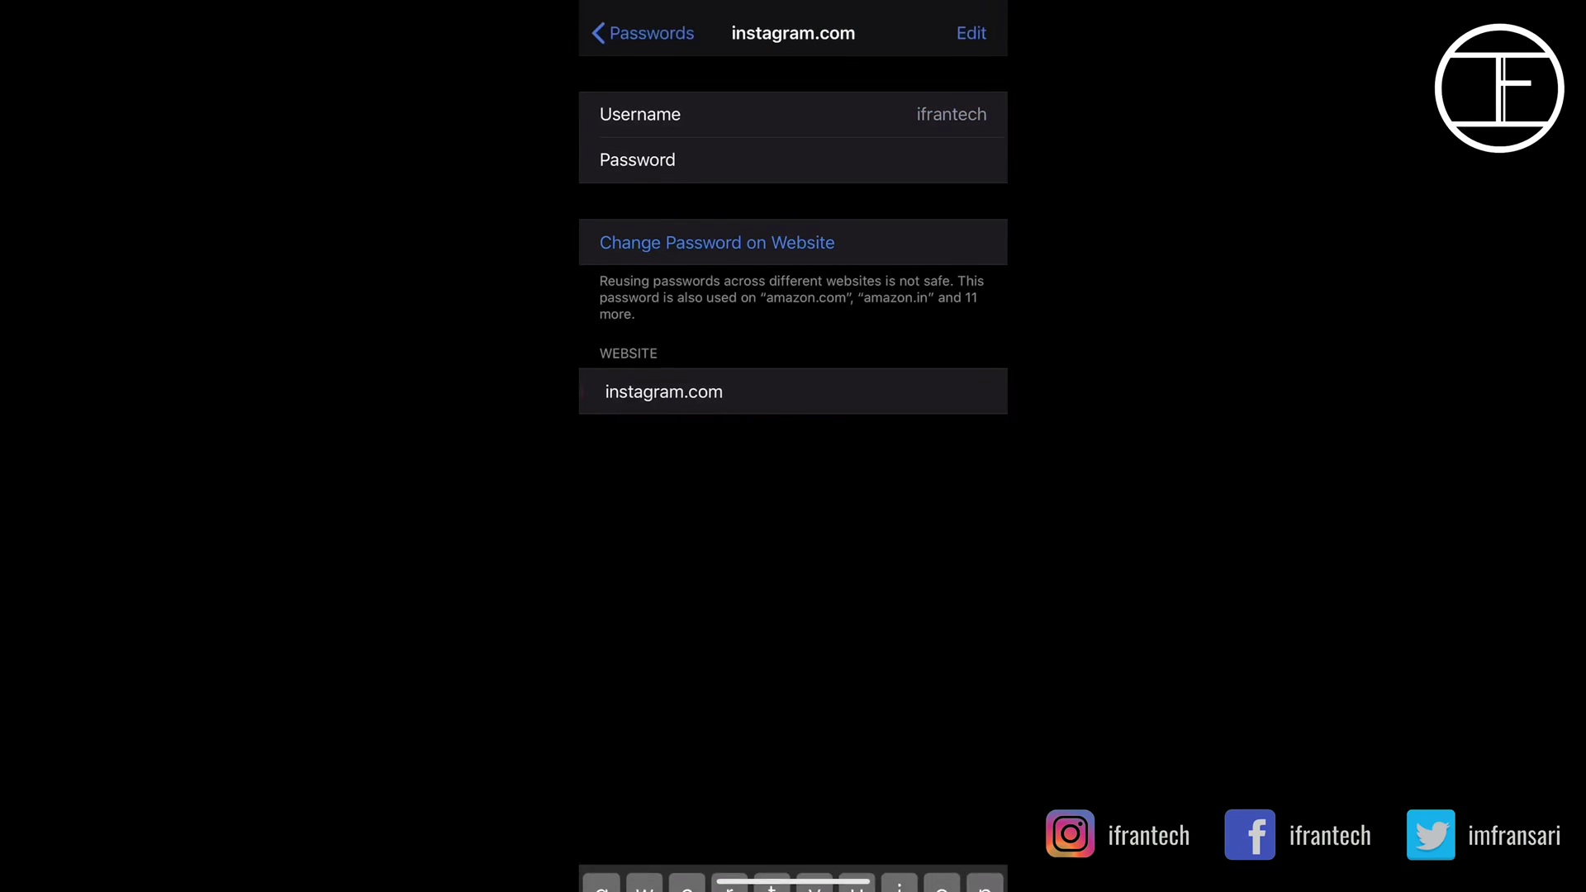
pyautogui.click(608, 33)
pyautogui.click(607, 32)
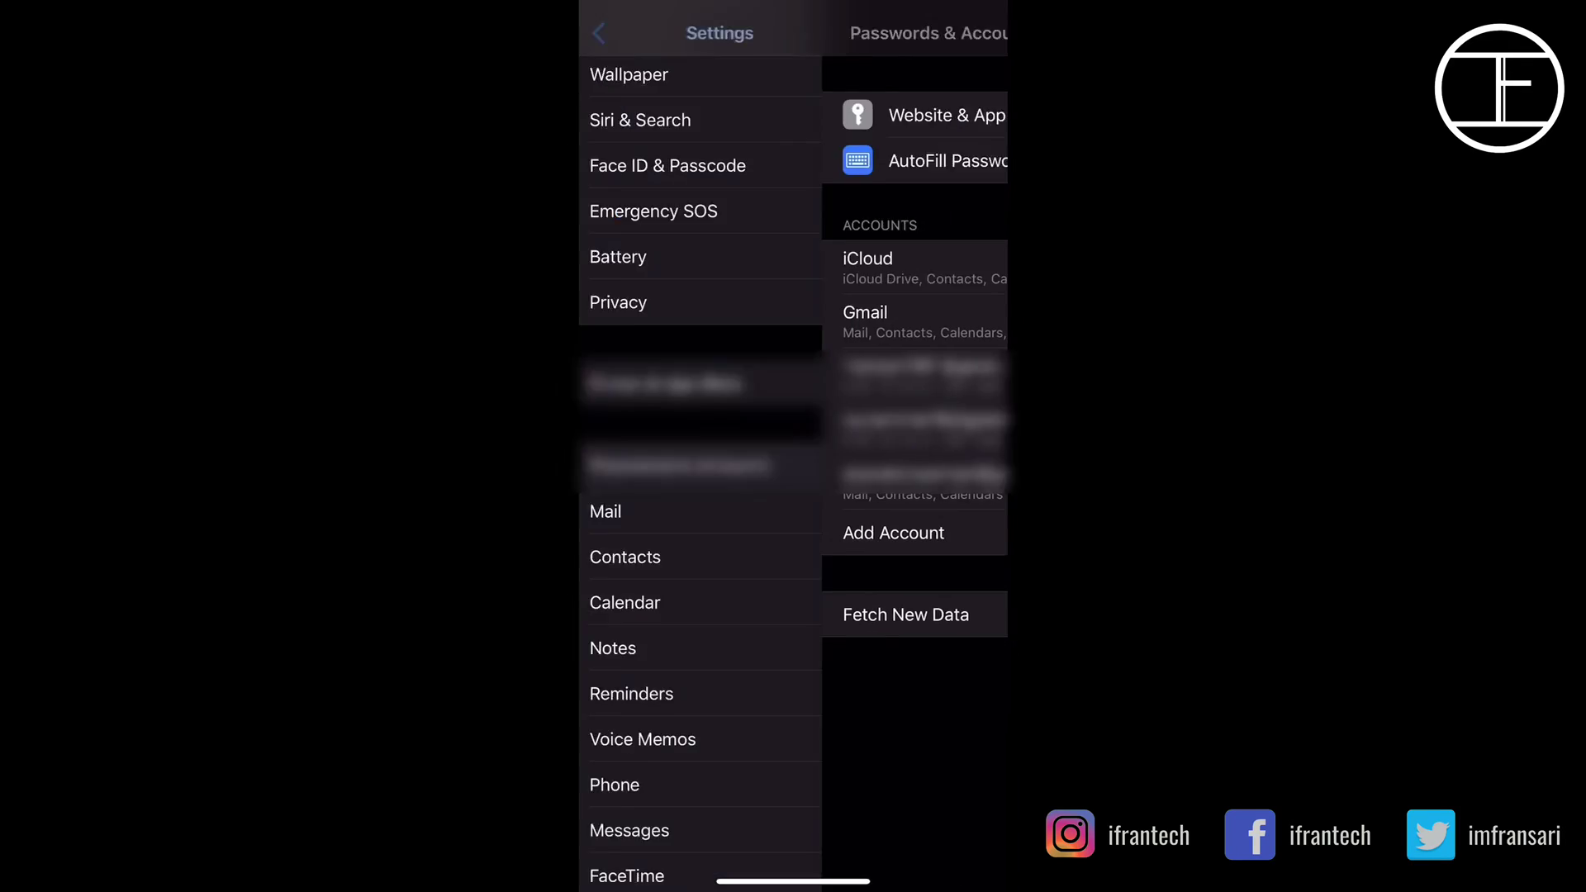